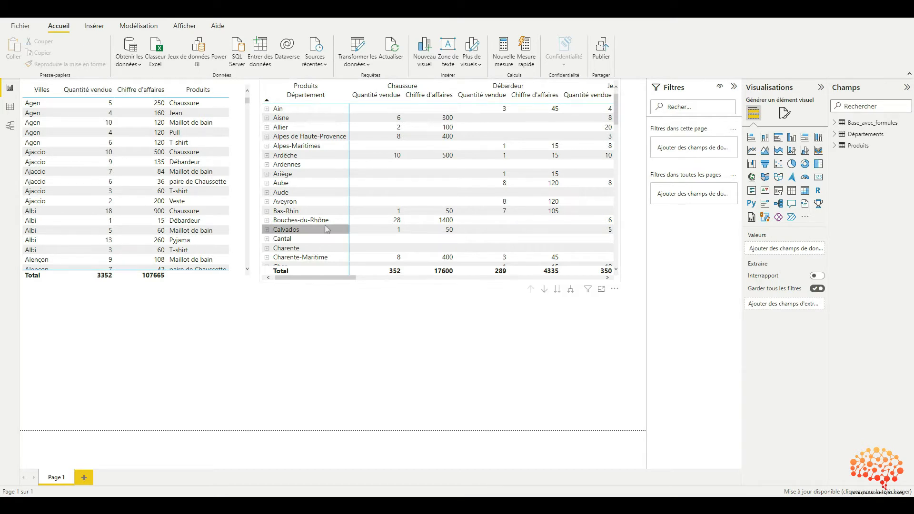
Shrink the city sales table to a small block and move the department matrix nearer the middle of the page
left_click(251, 288)
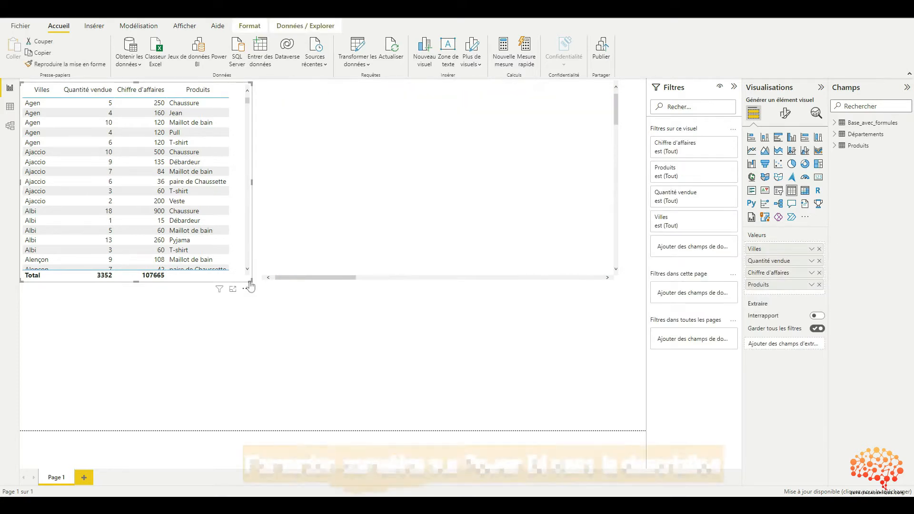
left_click_drag(250, 286, 112, 230)
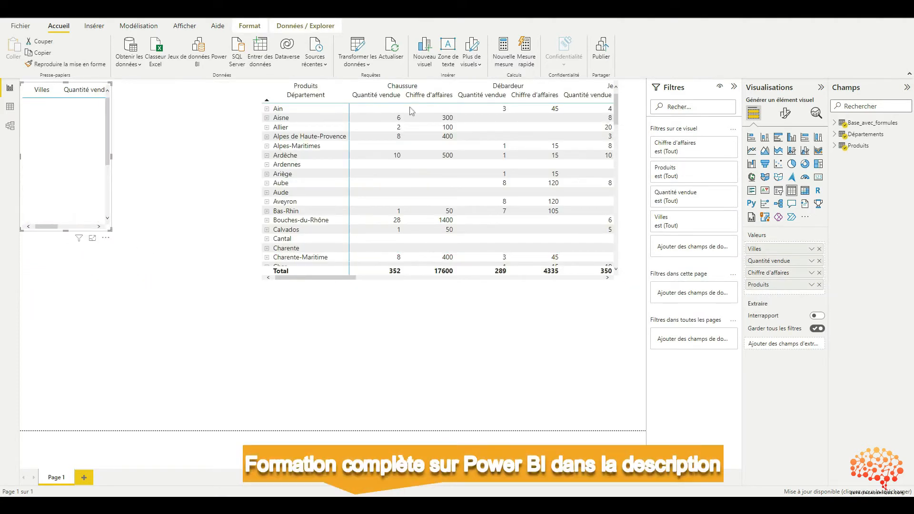
left_click(342, 98)
left_click_drag(353, 83, 292, 134)
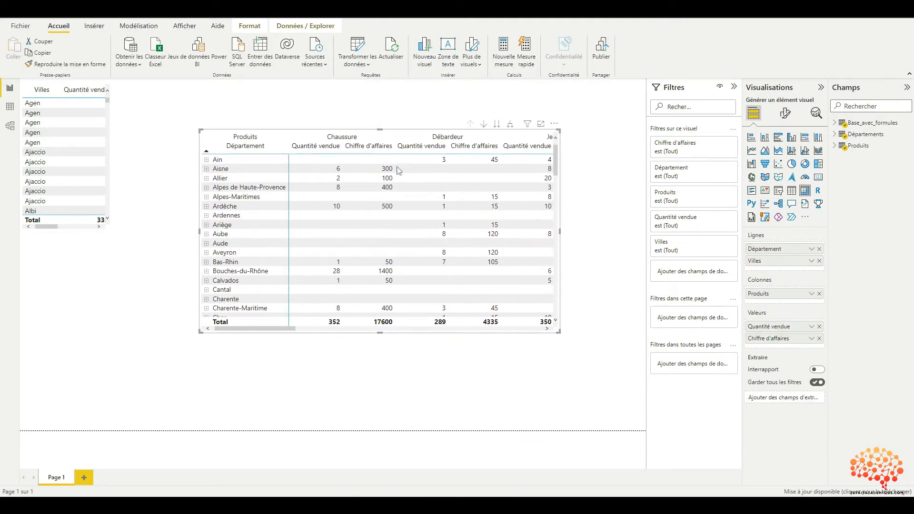
Examine the matrix's general formatting properties, including its height and width settings
left_click(785, 115)
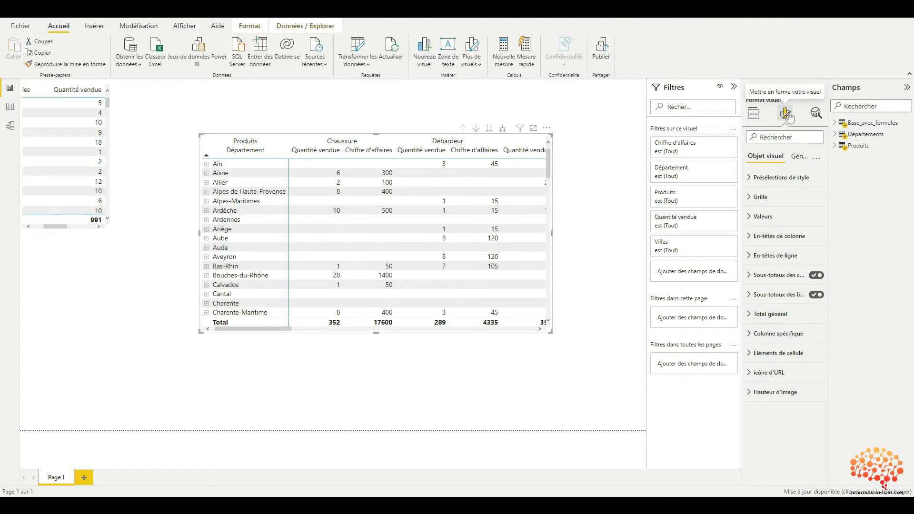
left_click(798, 158)
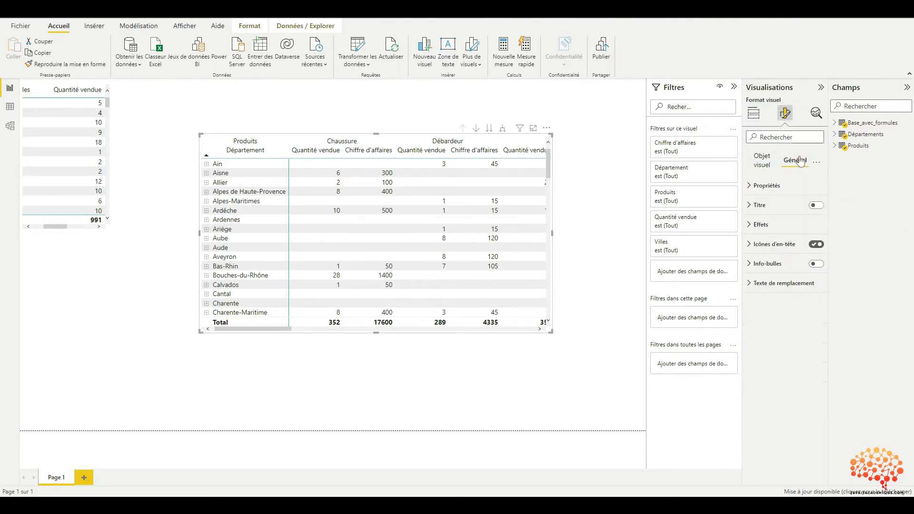
left_click(773, 186)
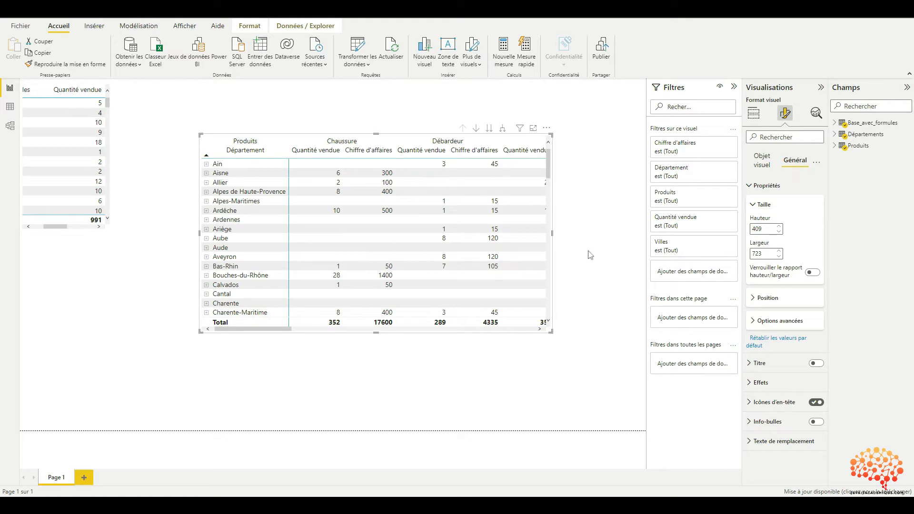
left_click(768, 230)
left_click(768, 231)
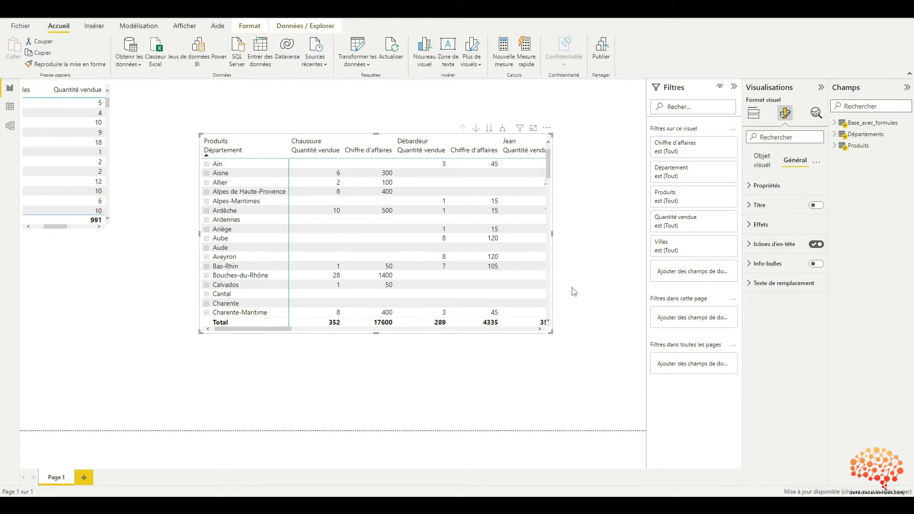
Apply the Minimal style preset to the matrix
left_click(763, 160)
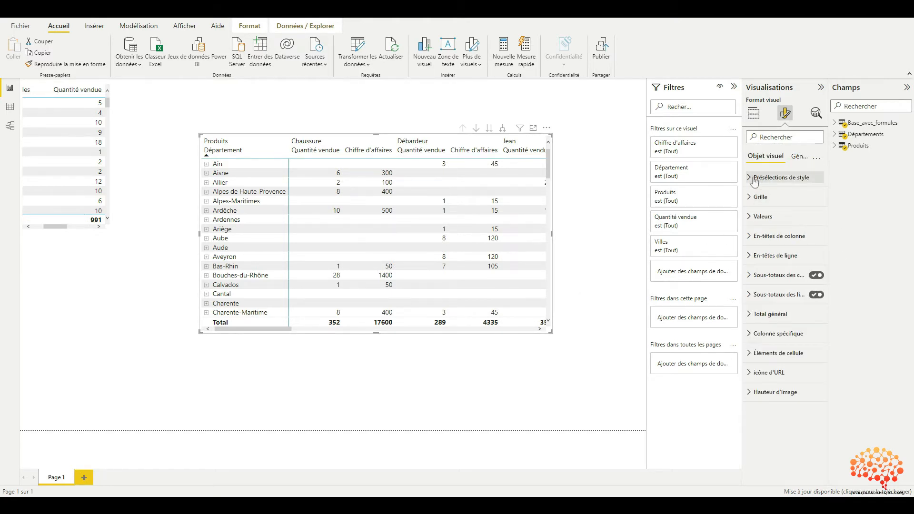
left_click(770, 178)
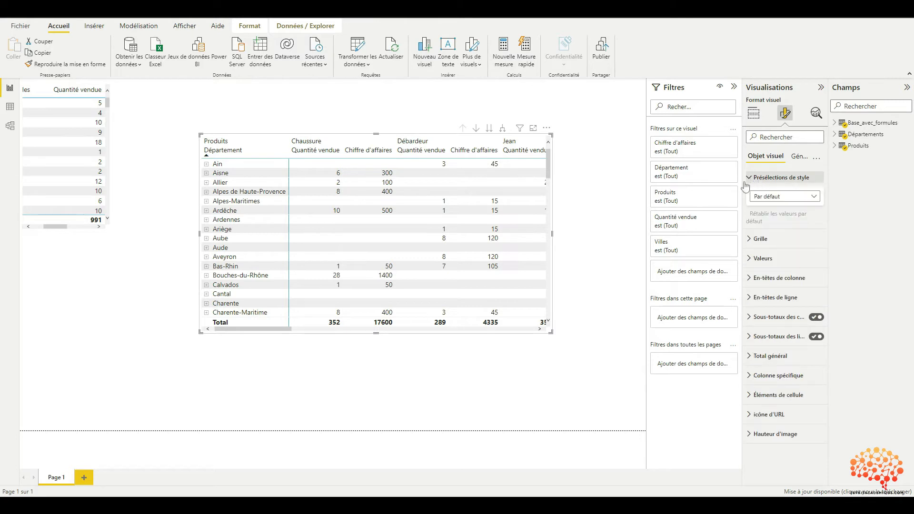
left_click(762, 199)
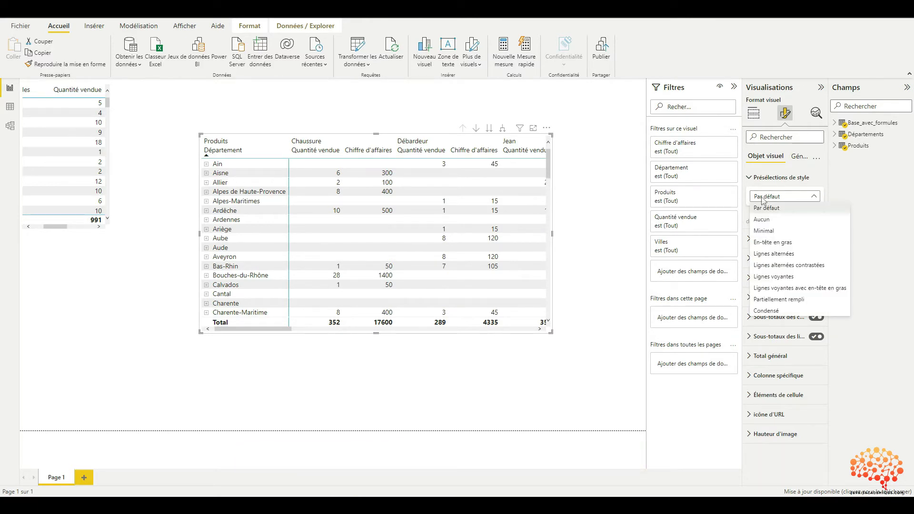
left_click(774, 231)
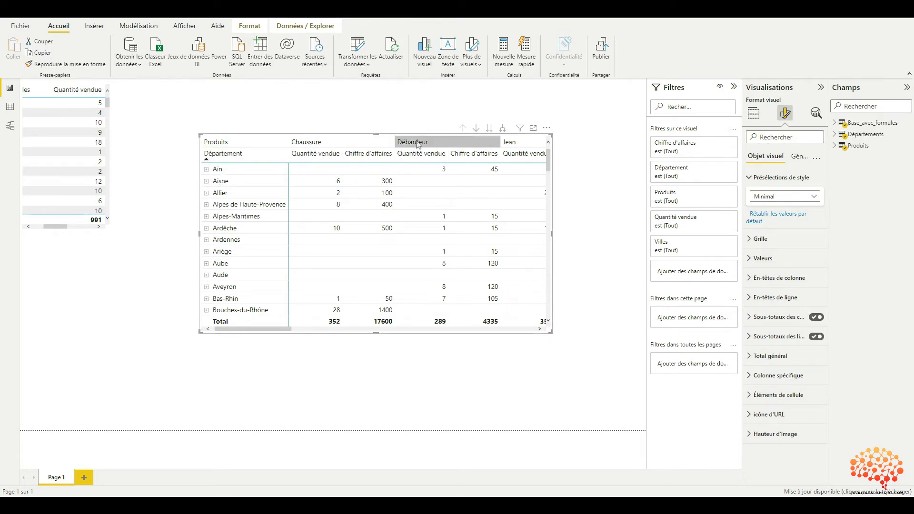
Try the Lignes alternées and En-tête en gras style presets on the matrix
left_click(785, 196)
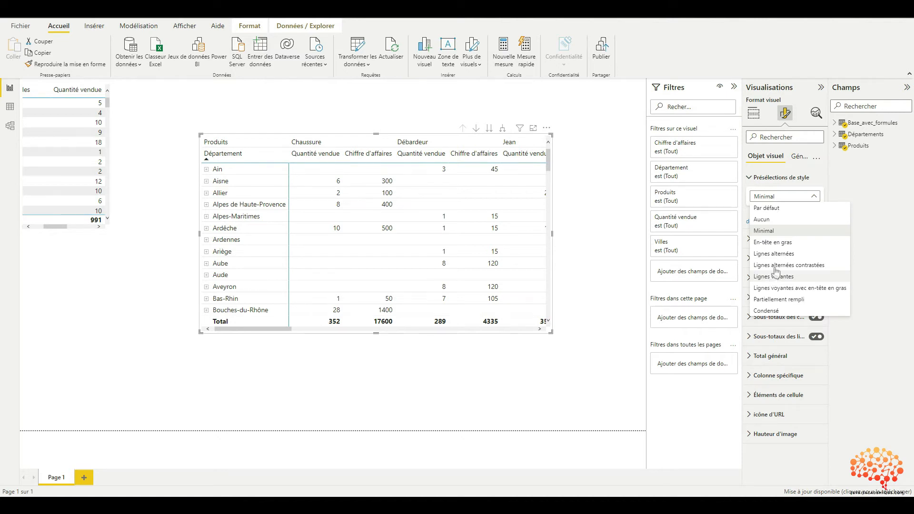
left_click(773, 198)
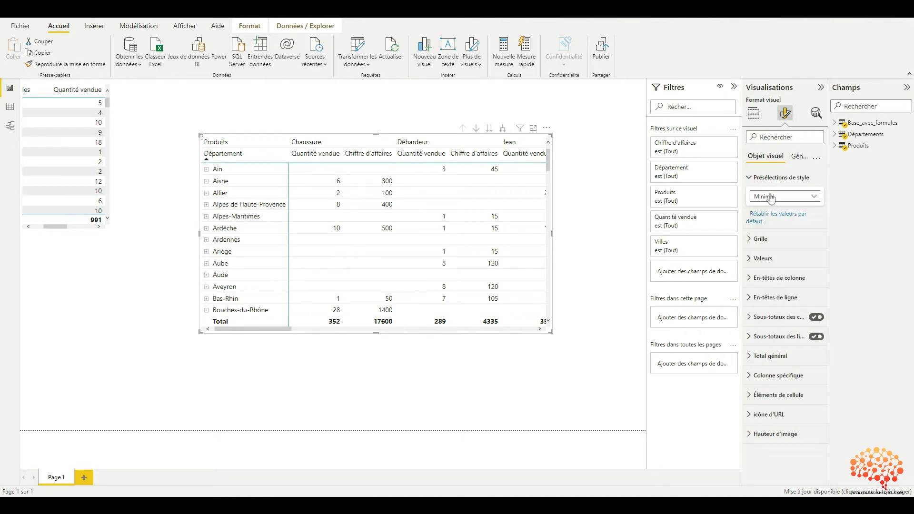
key("Down")
key("Down")
left_click(765, 197)
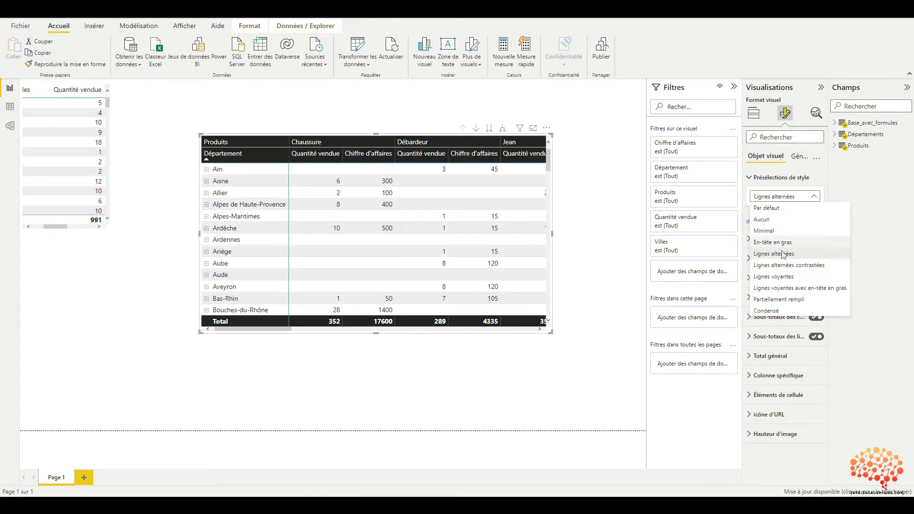
left_click(793, 249)
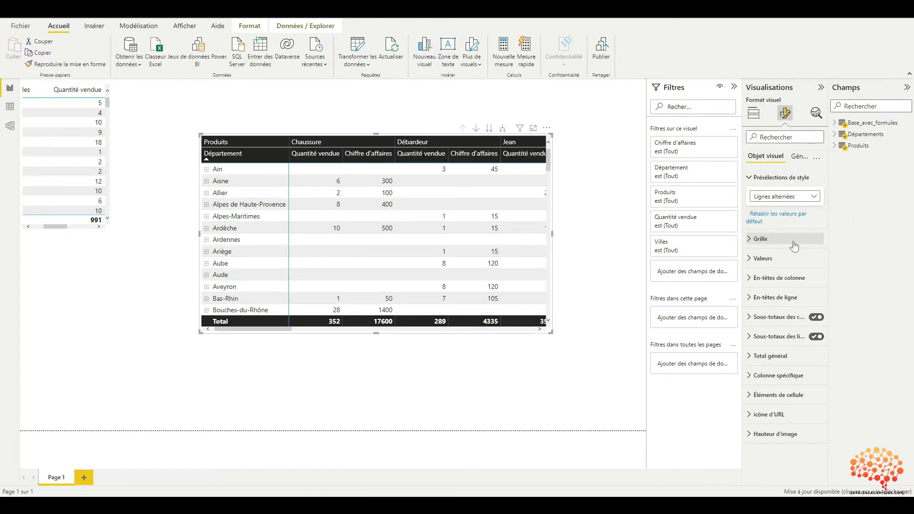
key("Up")
Apply the Lignes voyantes style preset to the matrix
left_click(773, 197)
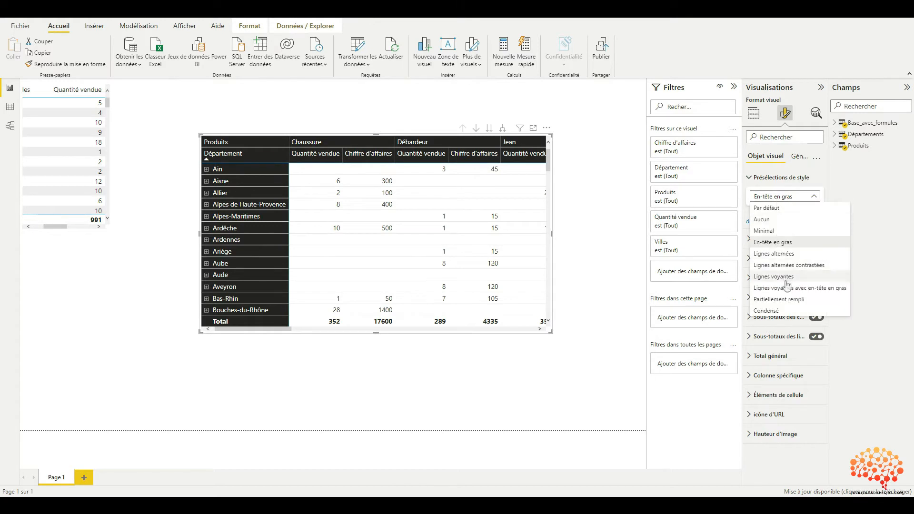
left_click(785, 283)
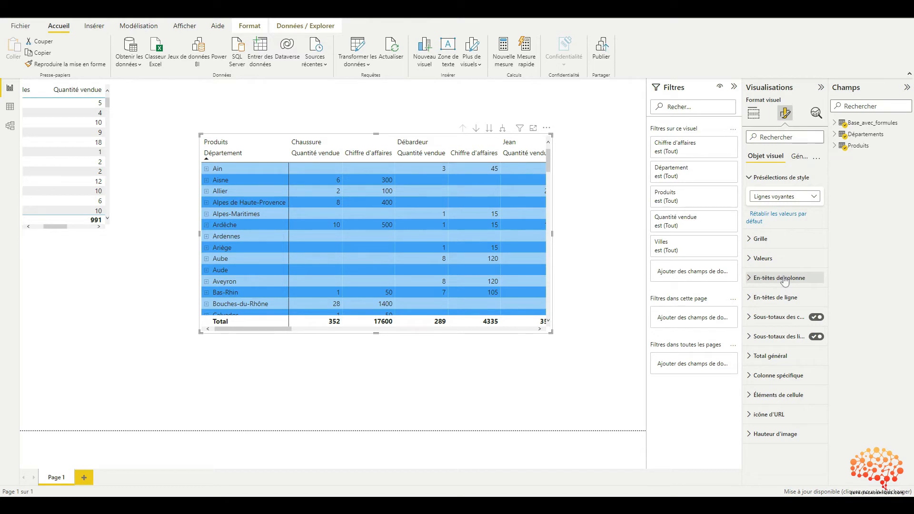
left_click(775, 196)
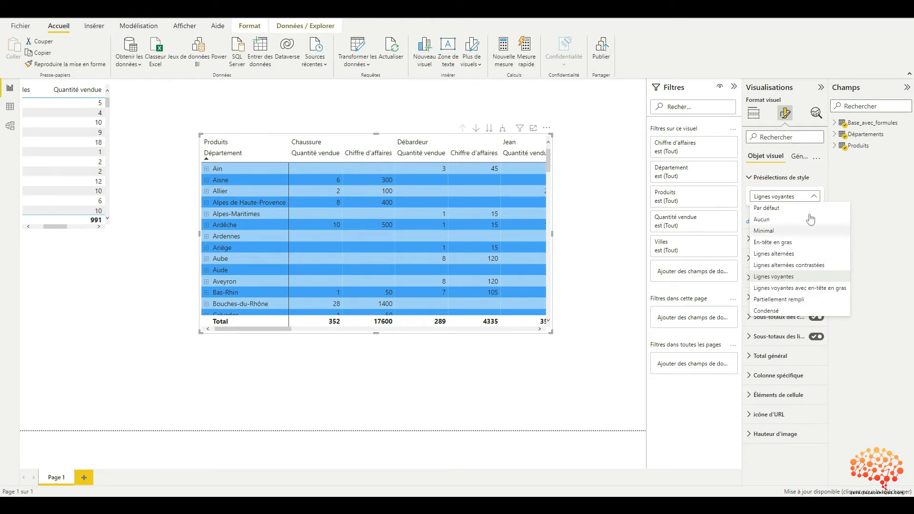
left_click(794, 197)
left_click(794, 197)
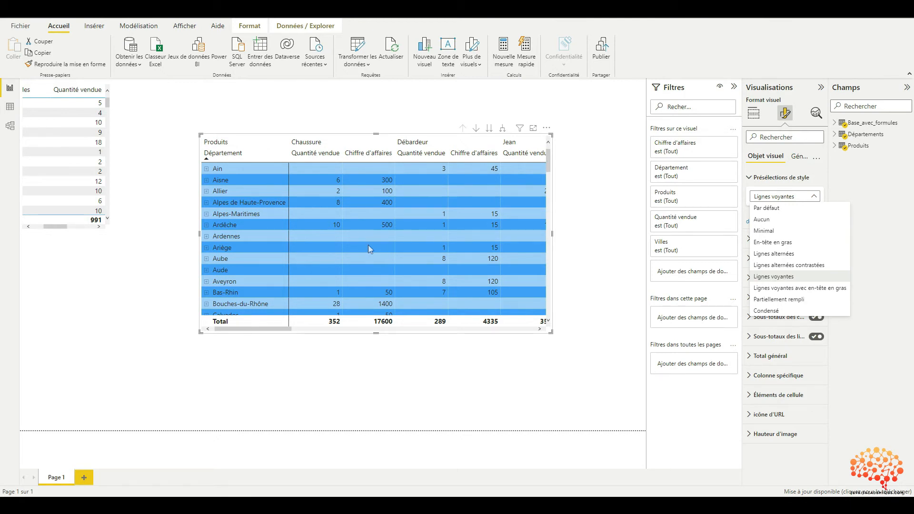
left_click(776, 277)
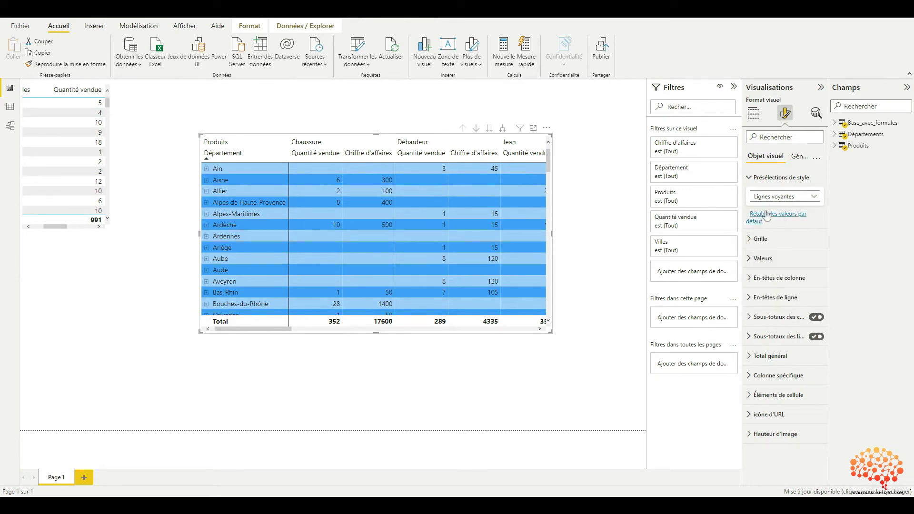
Set the matrix values' background to the theme orange and their alternate background to a lighter orange
left_click(763, 261)
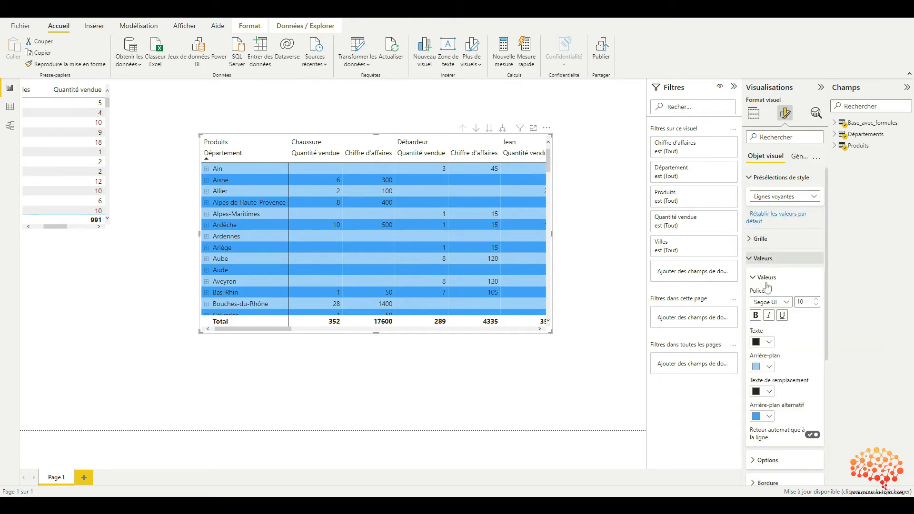
scroll(767, 287, "down", 1)
left_click(765, 321)
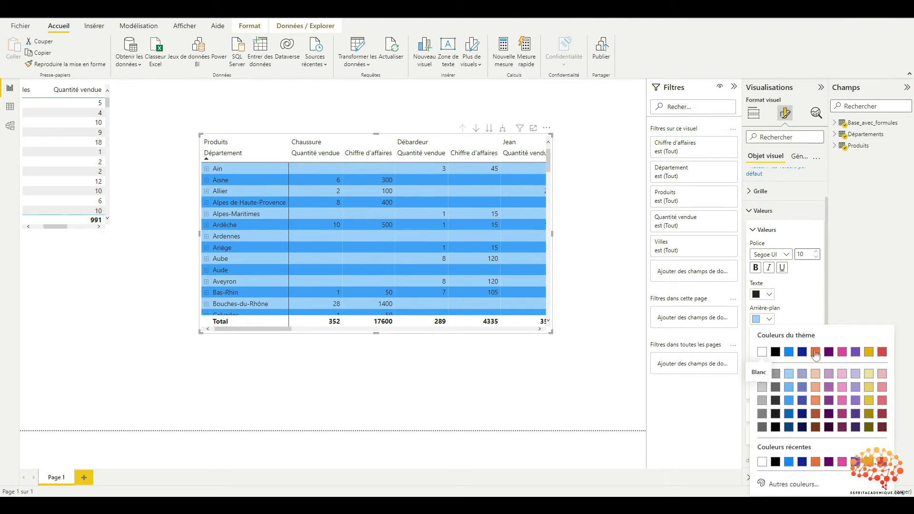
left_click(815, 352)
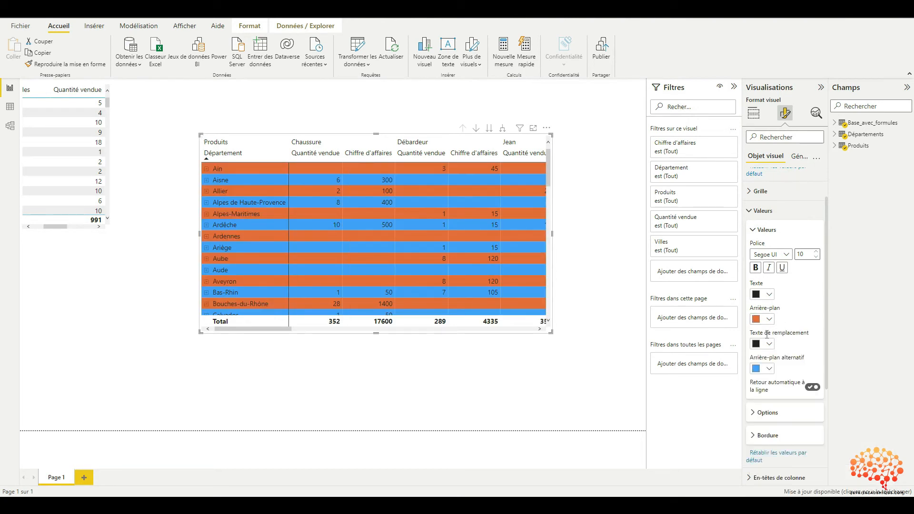
left_click(768, 368)
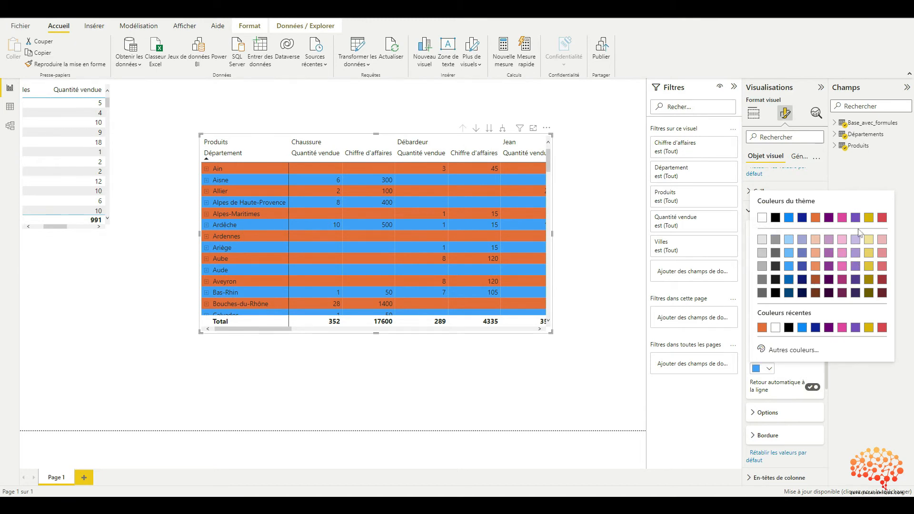
left_click(815, 253)
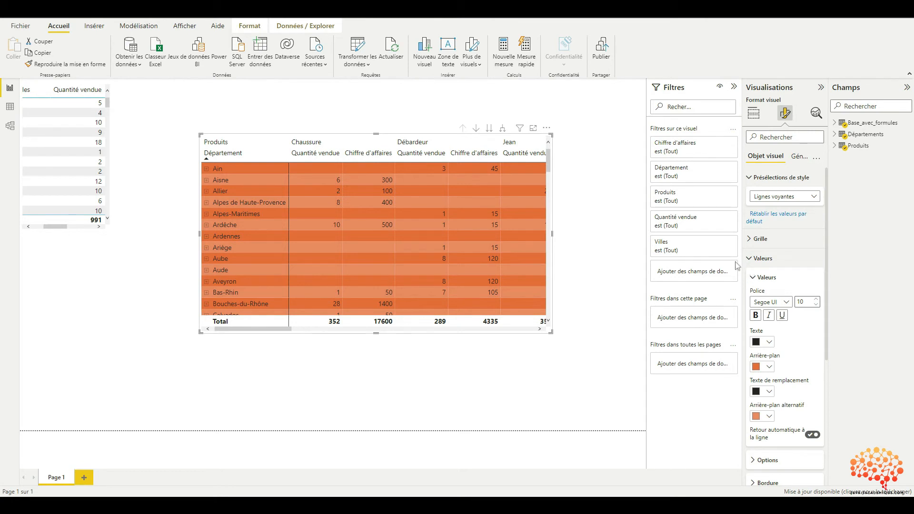
left_click(762, 260)
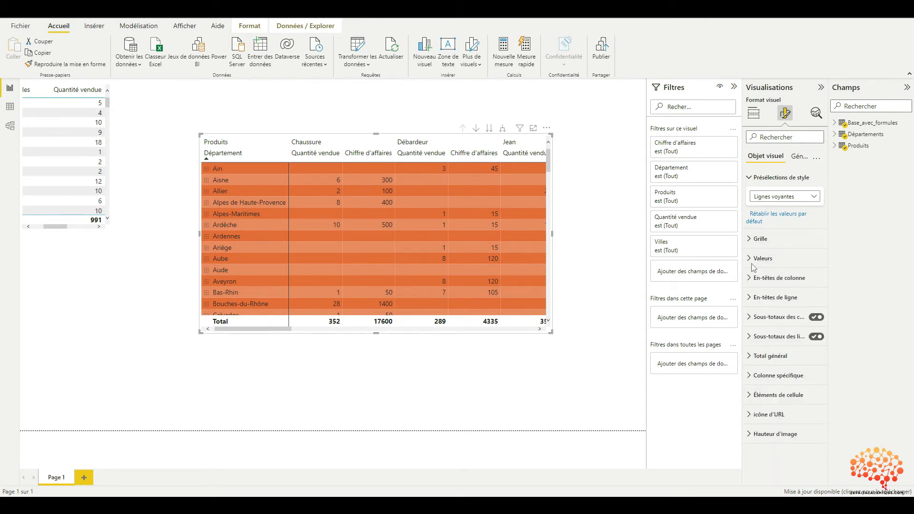
Turn on the horizontal gridlines of the matrix
left_click(760, 239)
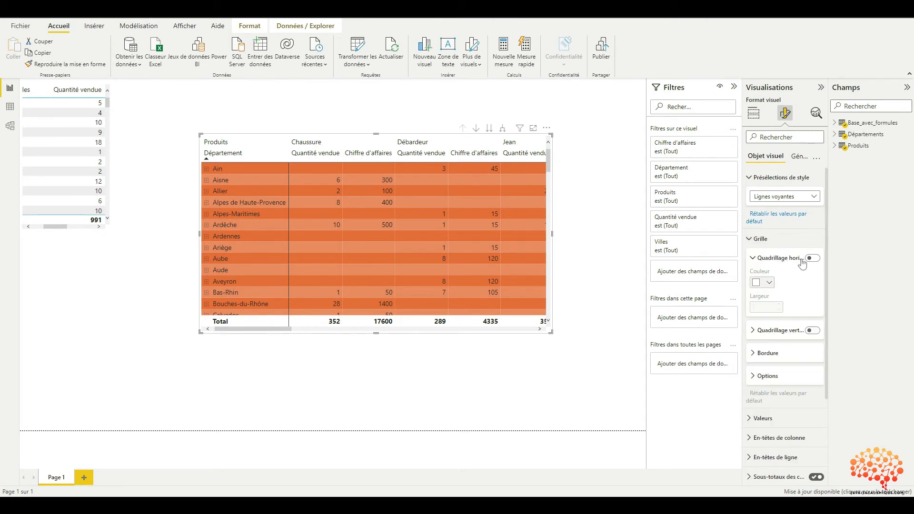
left_click(773, 244)
left_click(773, 244)
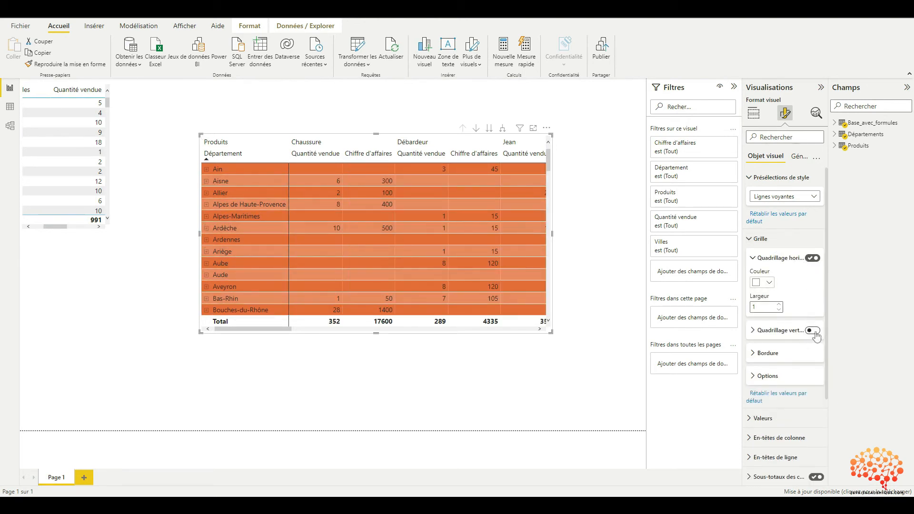
left_click(812, 259)
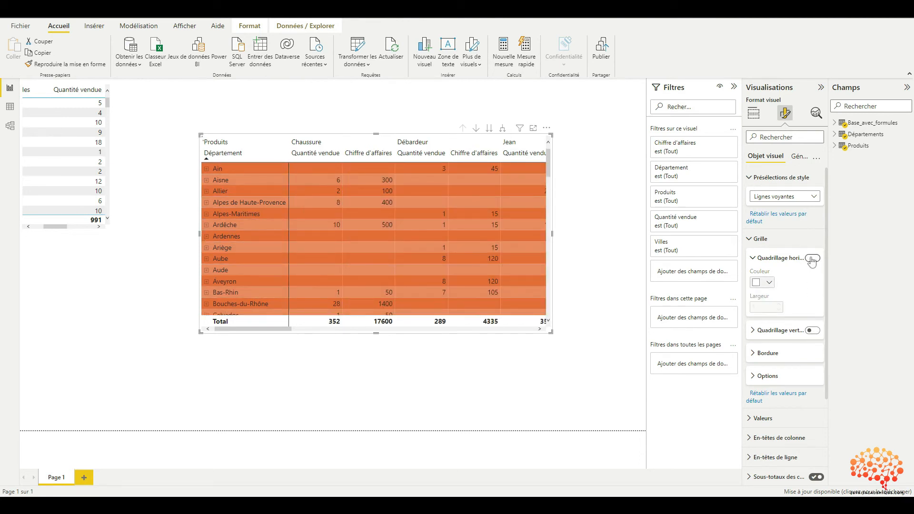
left_click(812, 259)
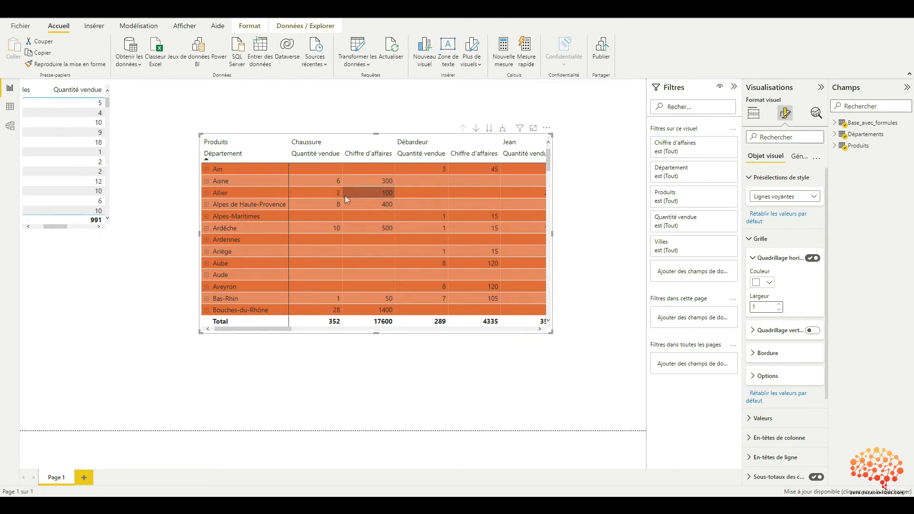
Set the horizontal gridlines' colour to black and their width to 3
left_click(768, 283)
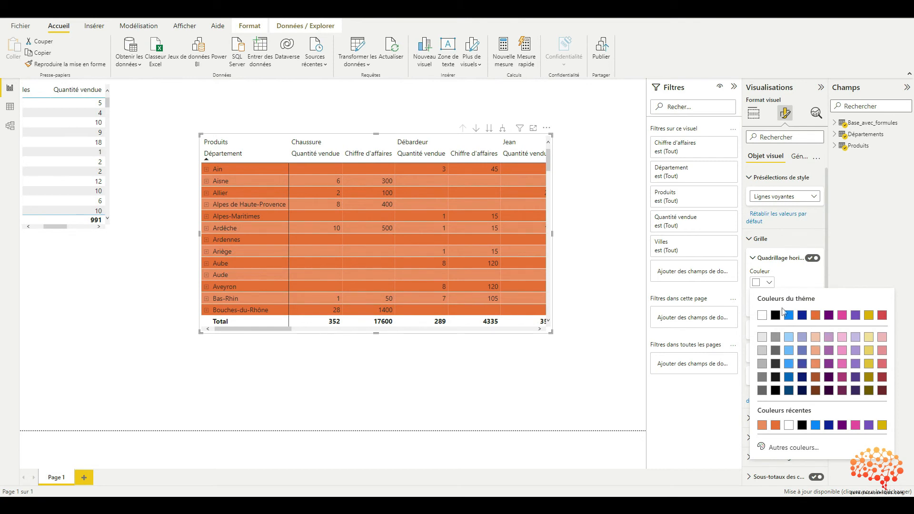
left_click(775, 315)
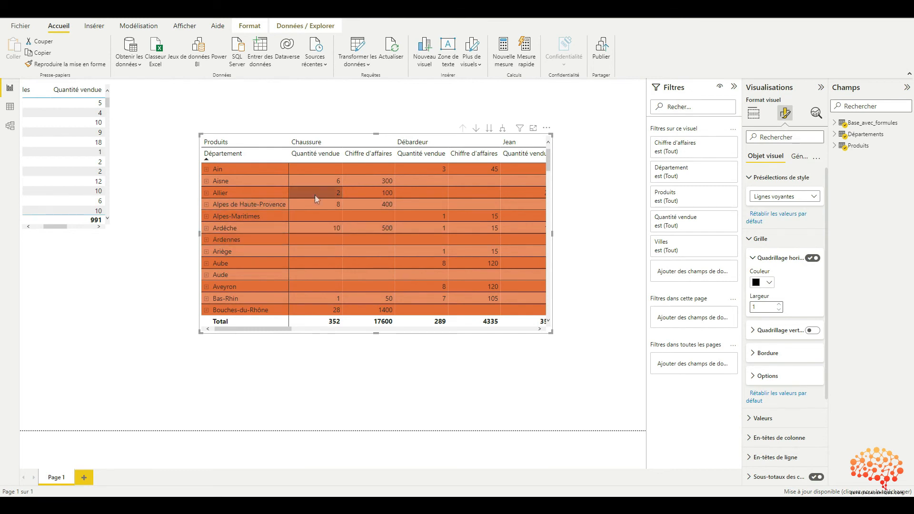
left_click(779, 305)
left_click(779, 305)
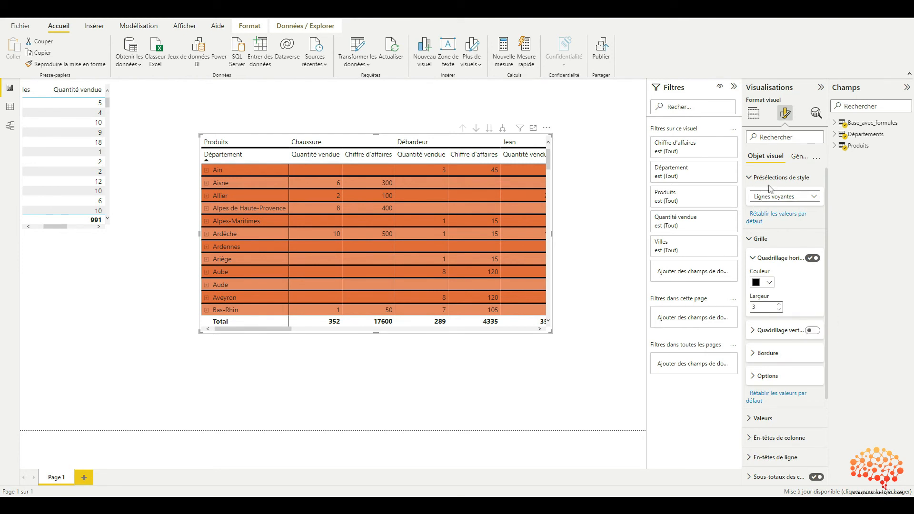
Format the matrix's column headers with white text on a theme orange background
left_click(771, 440)
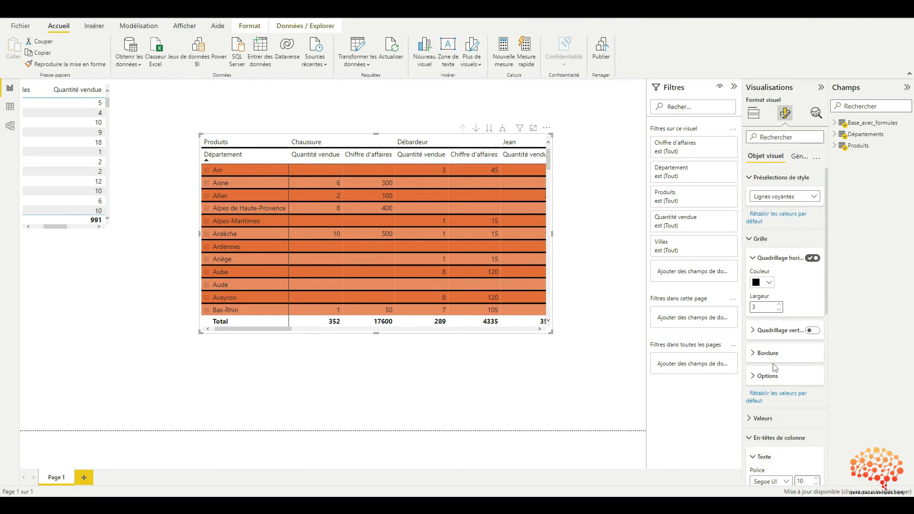
left_click(762, 179)
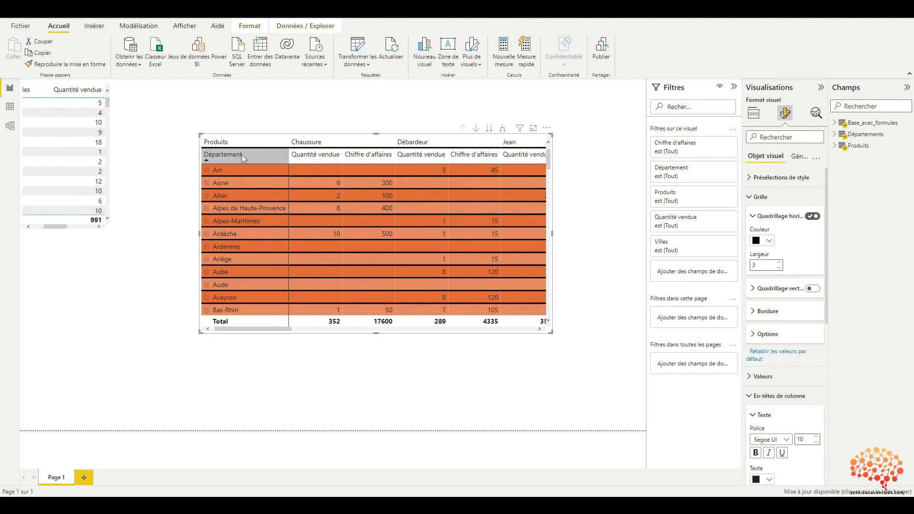
left_click(770, 197)
scroll(776, 252, "down", 1)
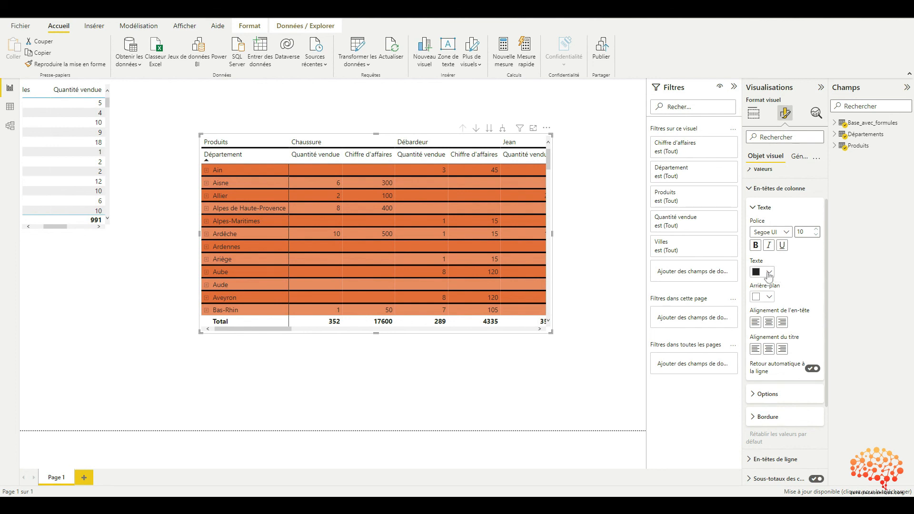
left_click(767, 272)
left_click(814, 308)
left_click(767, 273)
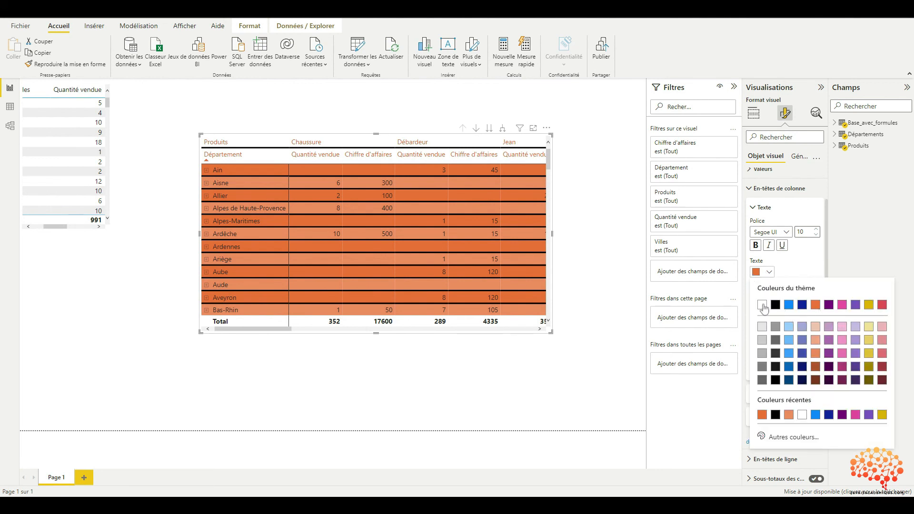
left_click(762, 305)
left_click(766, 296)
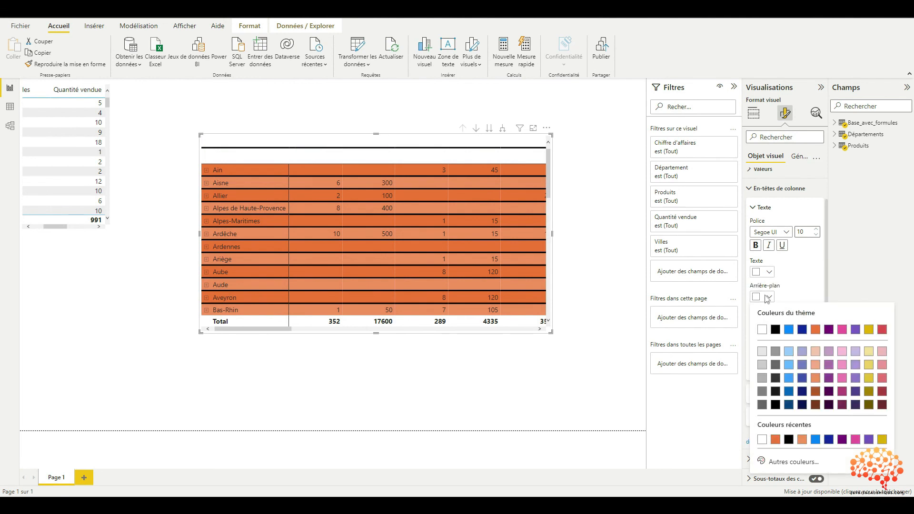
left_click(814, 329)
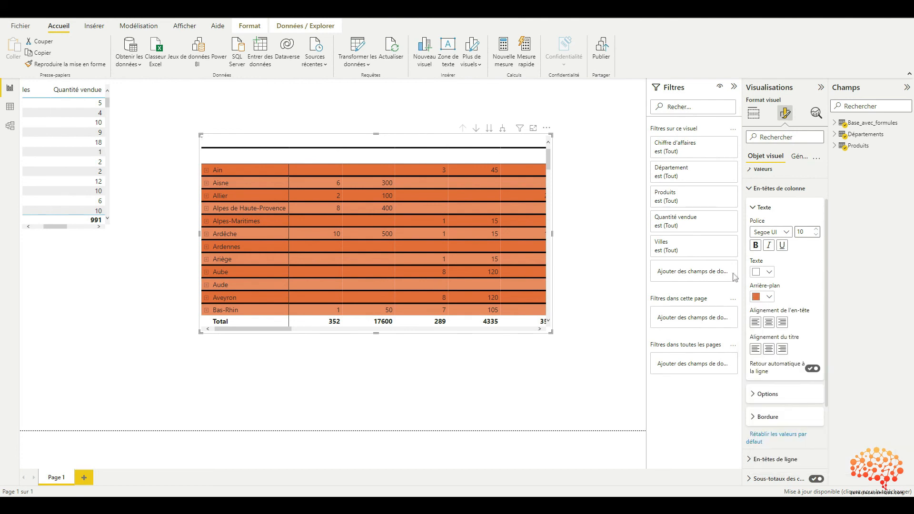